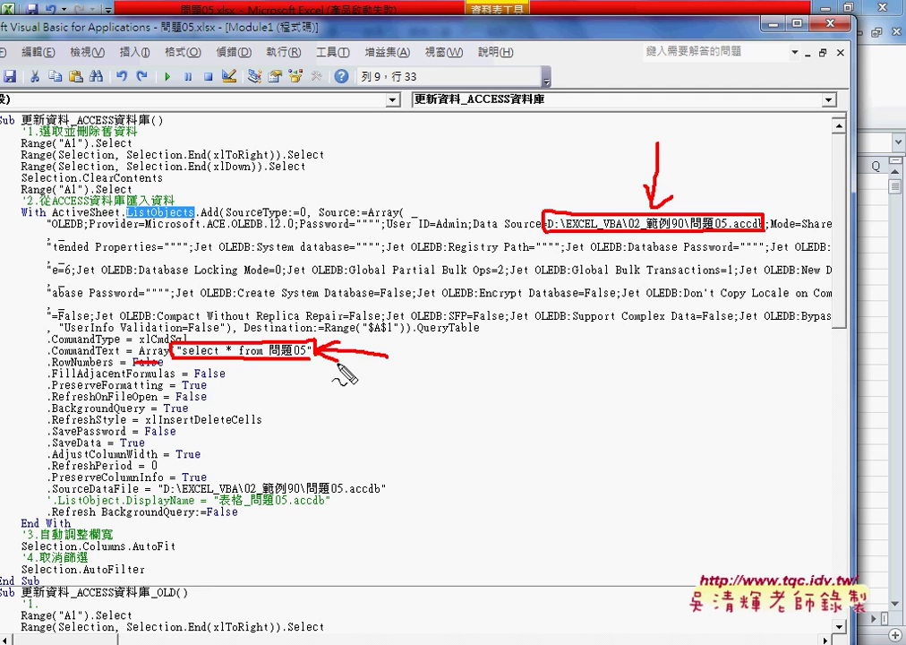
# Step: Copy the data sheet to a new tab 問題05 (4) and bring the VBA editor back beside it
pyautogui.moveTo(76, 507)
pyautogui.mouseDown()
pyautogui.moveTo(215, 507)
pyautogui.moveTo(30, 499)
pyautogui.moveTo(103, 509)
pyautogui.mouseUp()
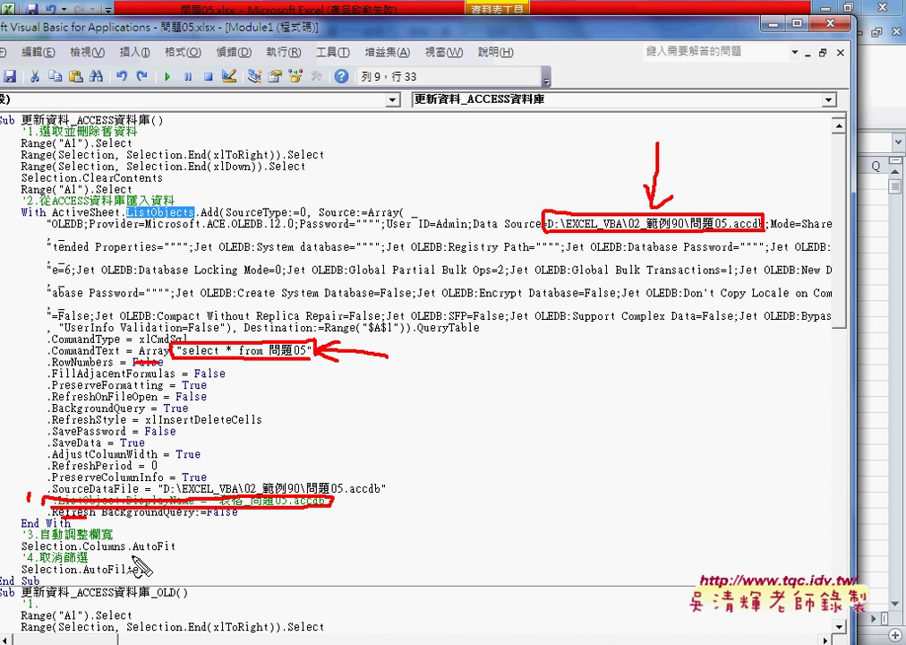
pyautogui.moveTo(132, 555); pyautogui.dragTo(152, 554)
pyautogui.moveTo(84, 579); pyautogui.dragTo(142, 580)
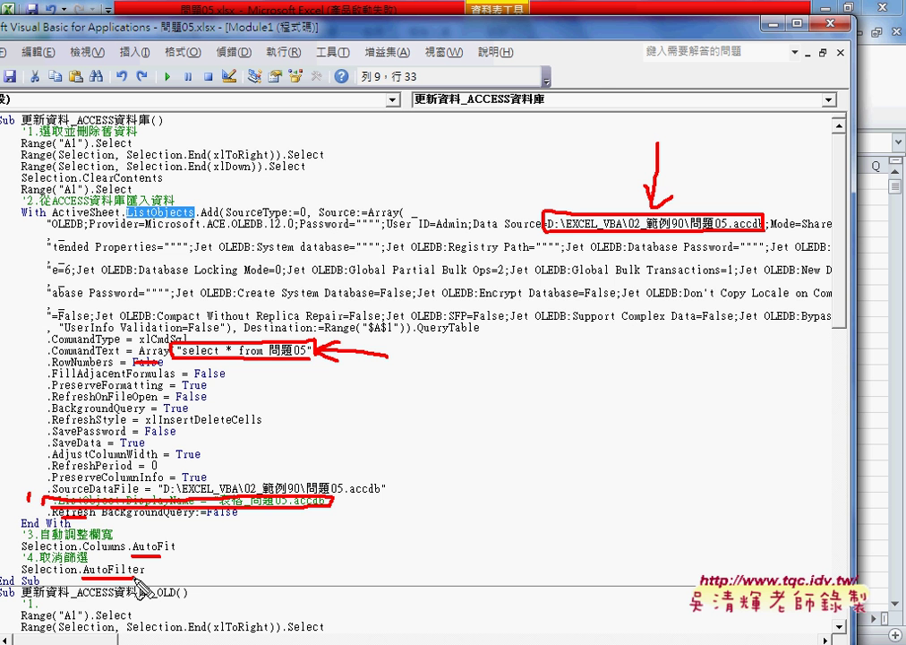
pyautogui.press('Escape')
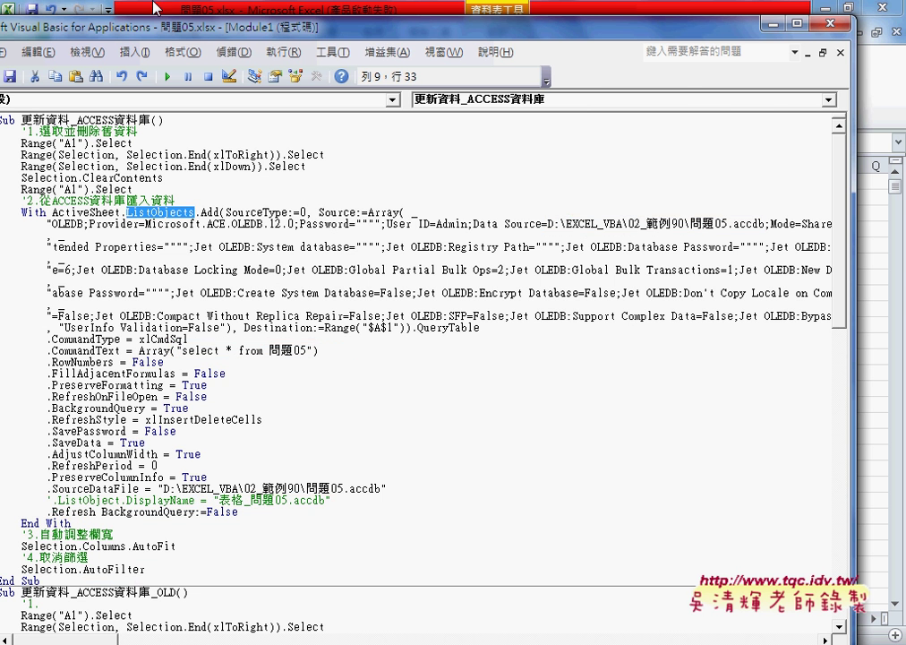
pyautogui.moveTo(151, 27); pyautogui.dragTo(488, 36)
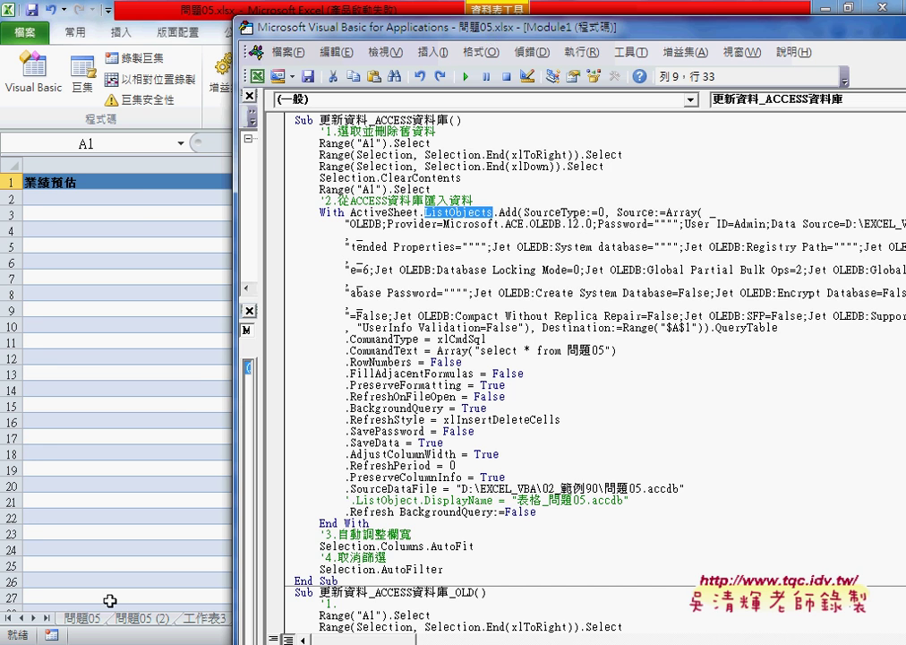
pyautogui.click(94, 618)
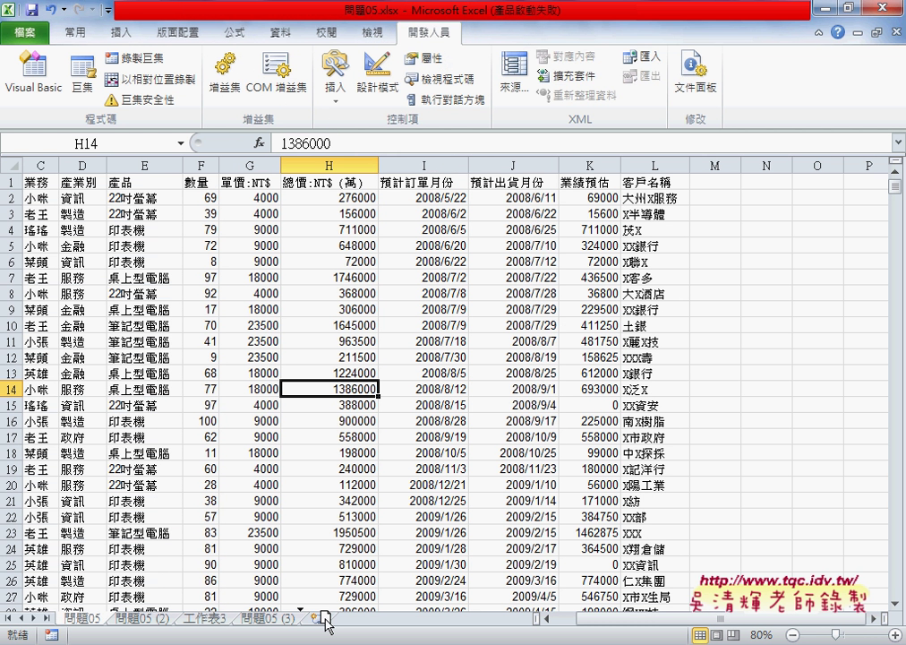
pyautogui.moveTo(323, 617); pyautogui.dragTo(325, 619)
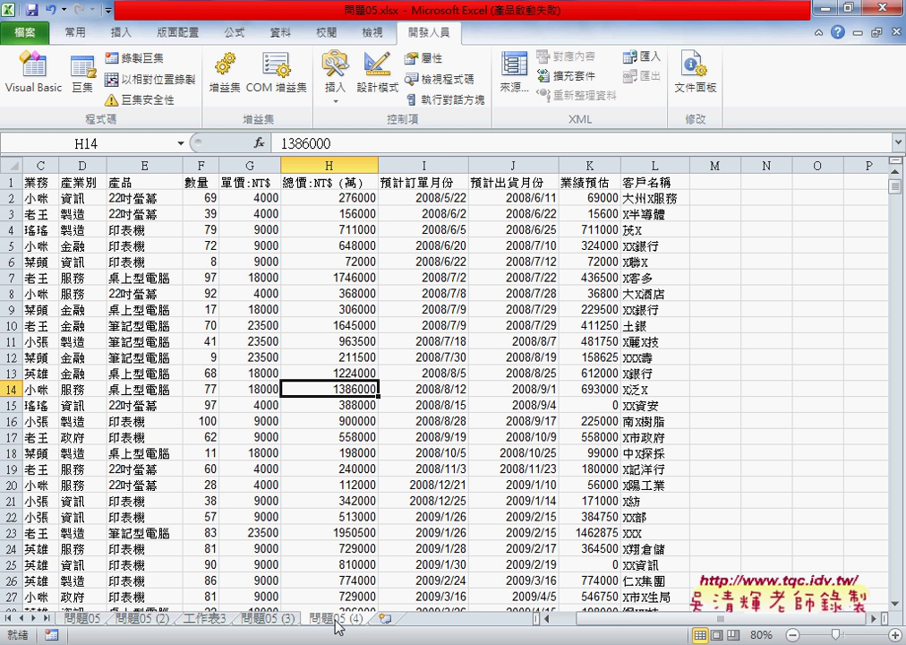
pyautogui.hotkey('alt', 'F11')
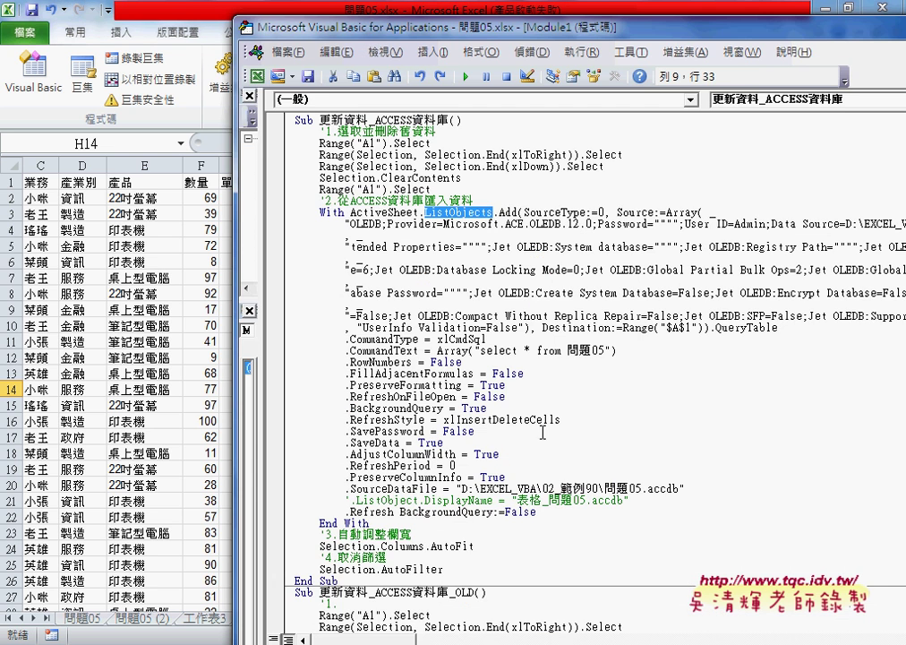
# Step: Step the macro with F8 to the .CommandText line, clearing old data and adding a query table at A1
pyautogui.moveTo(516, 32); pyautogui.dragTo(578, 31)
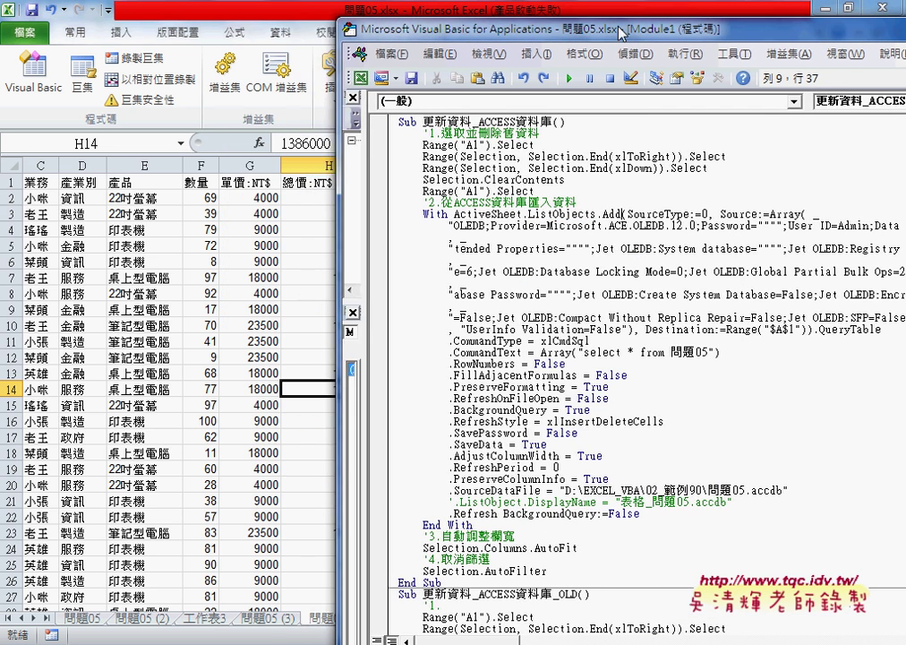
pyautogui.press('F8')
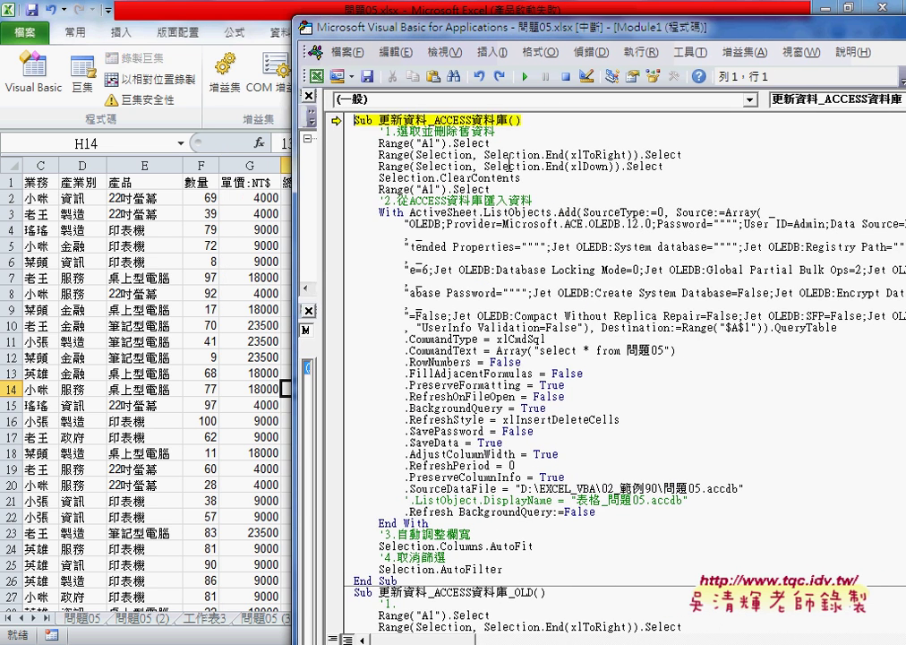
pyautogui.press('F8')
pyautogui.press('F8')
pyautogui.press('F8')
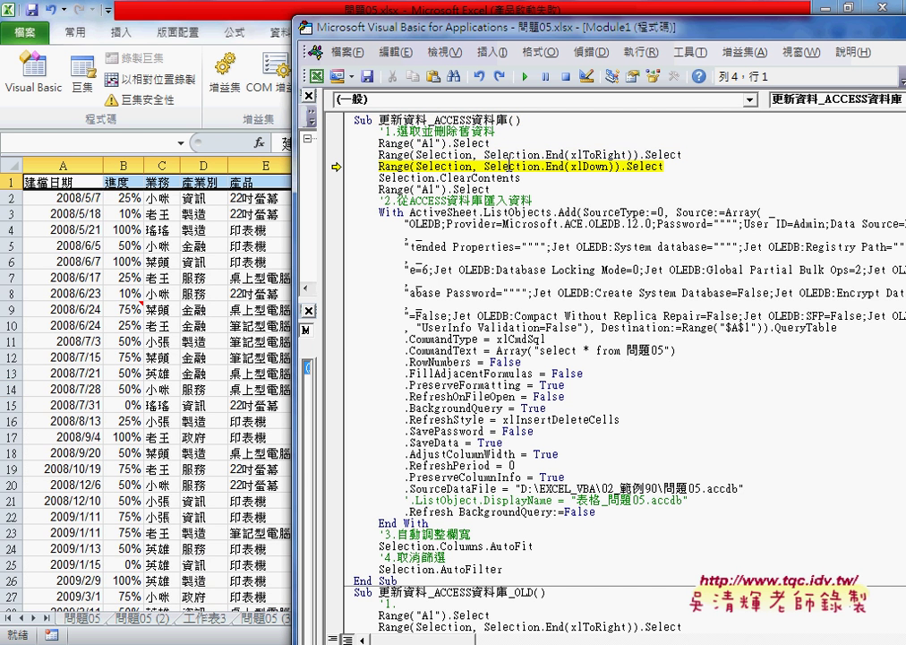
pyautogui.press('F8')
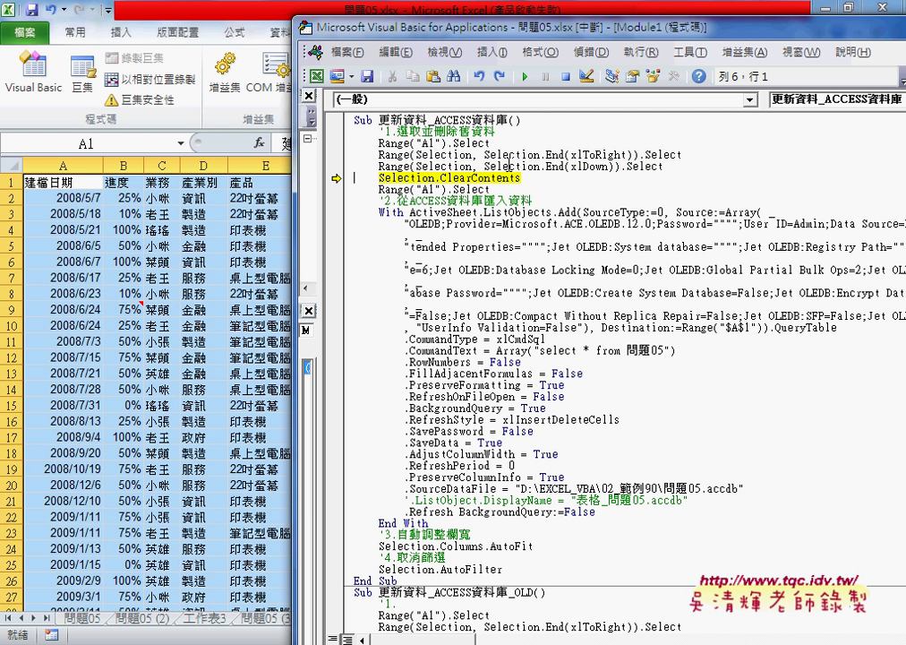
pyautogui.press('F8')
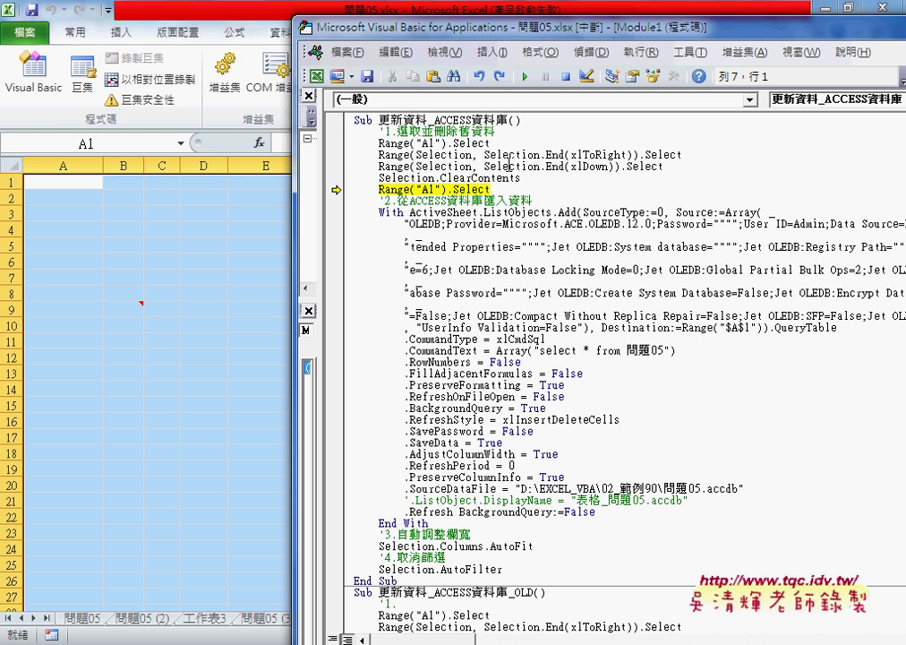
pyautogui.press('F8')
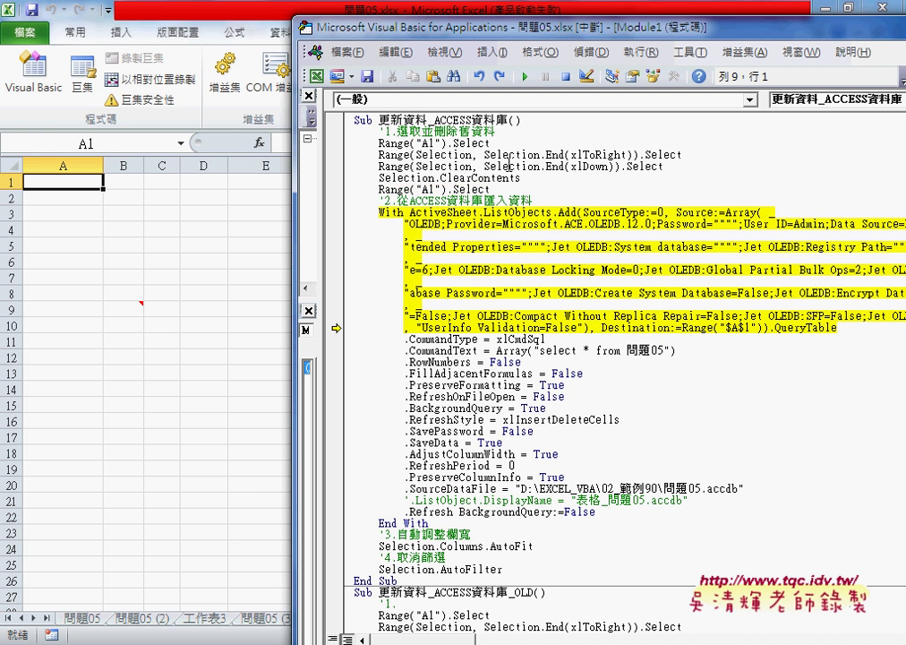
pyautogui.press('F8')
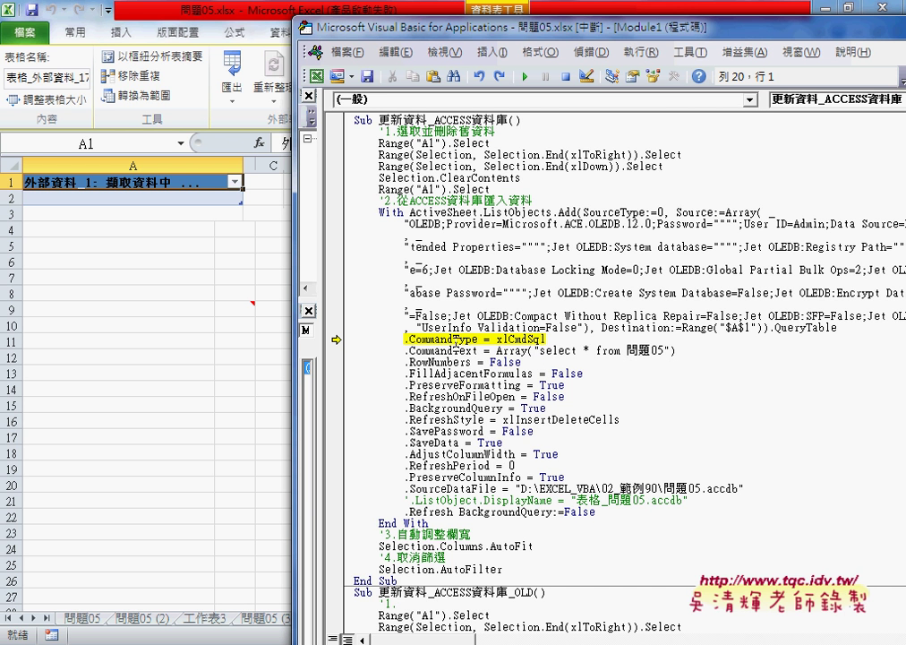
pyautogui.moveTo(546, 340)
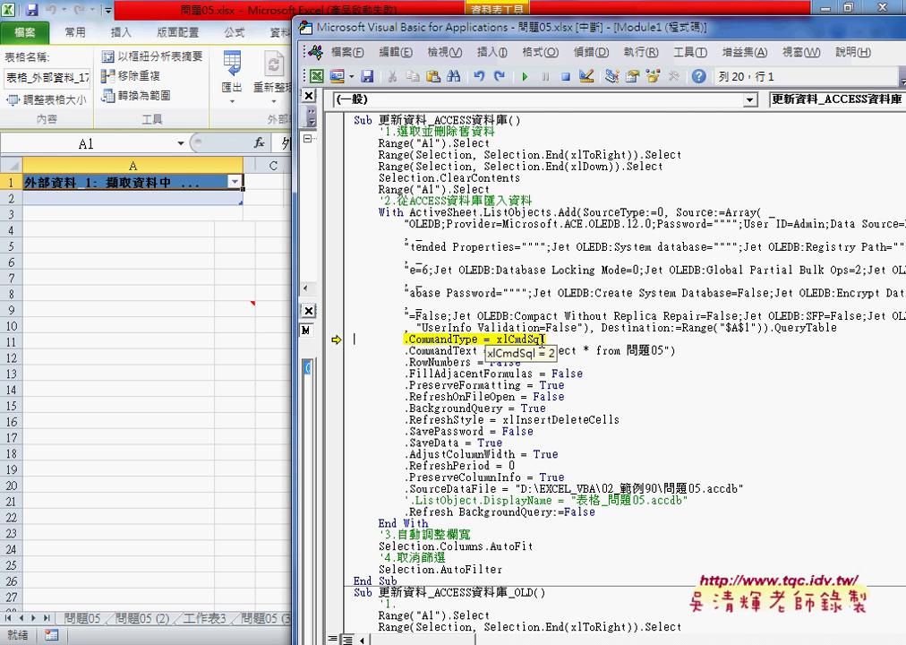
pyautogui.press('F8')
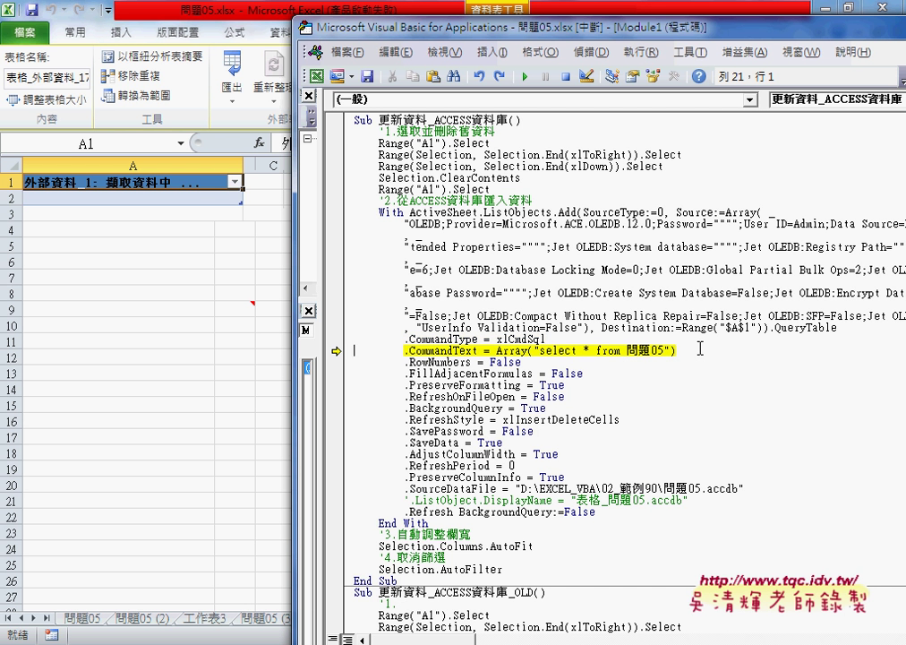
# Step: Append where 業務 like '<salesperson name>' to the 問題05 query text and step past that line
pyautogui.click(667, 352)
pyautogui.write('w')
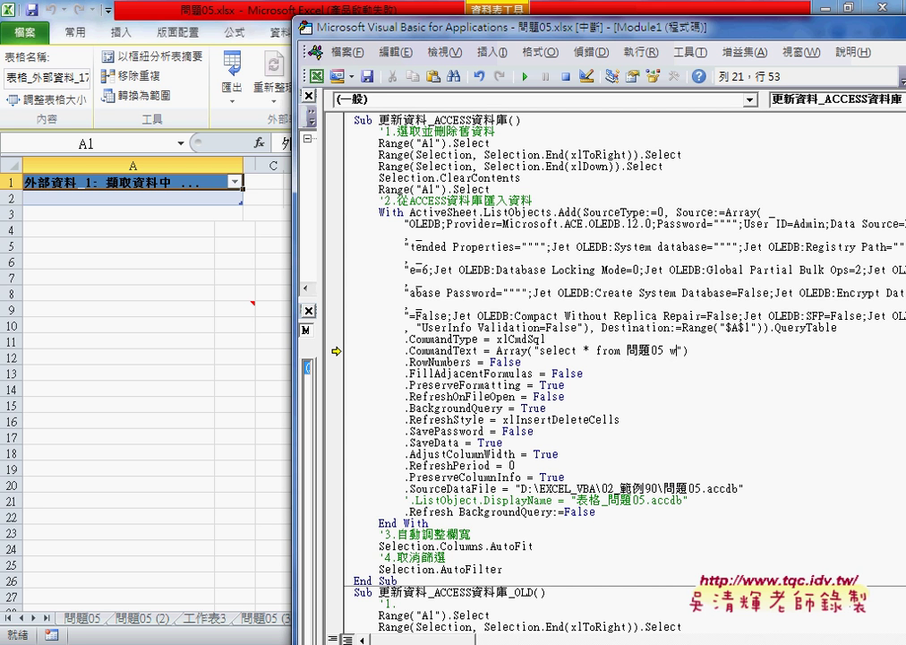
pyautogui.write('here ')
pyautogui.write('一')
pyautogui.write('業務 ')
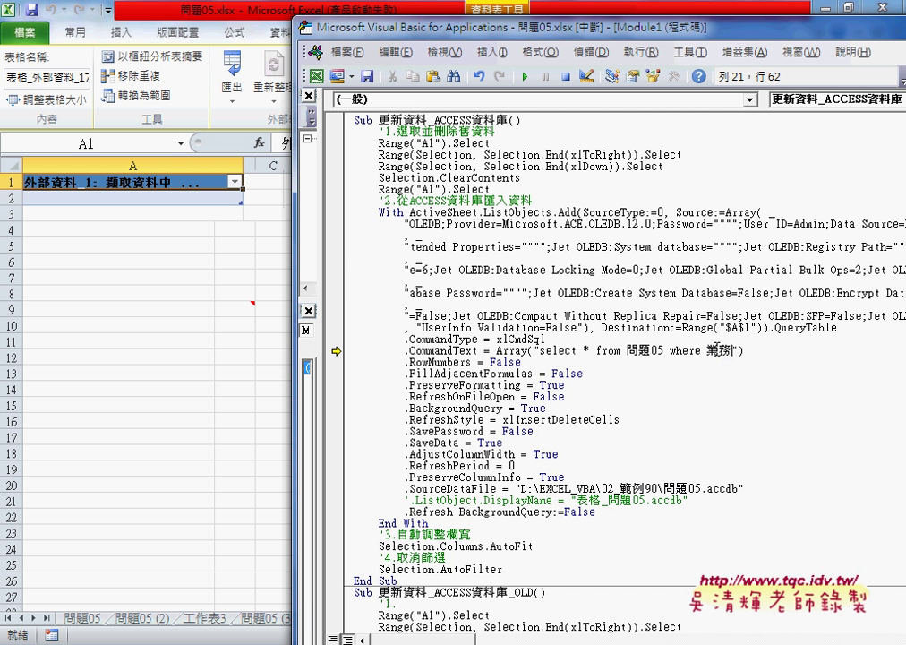
pyautogui.write('li')
pyautogui.write("ke ''")
pyautogui.press('Left')
pyautogui.write('小')
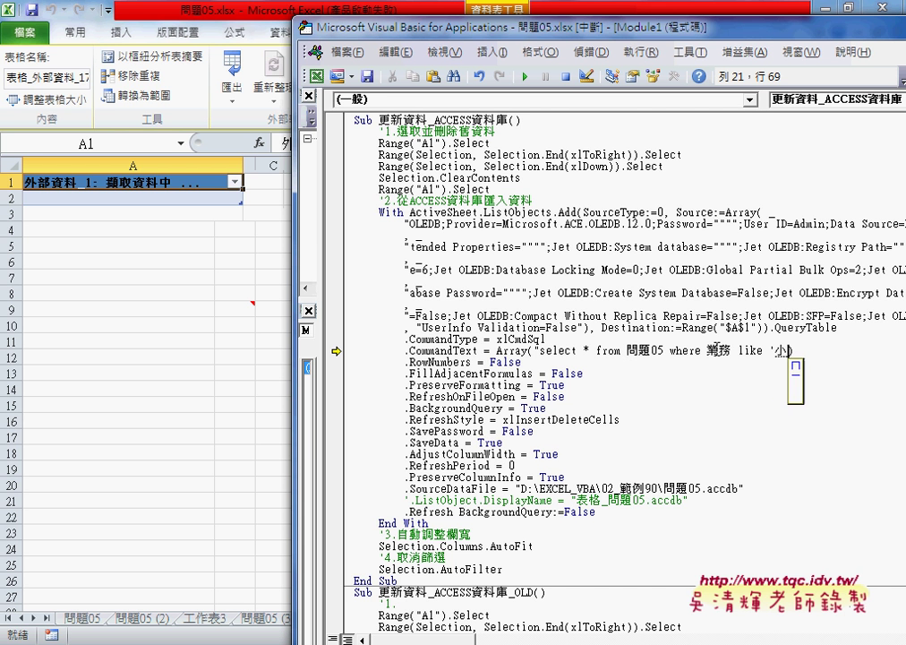
pyautogui.write('帳')
pyautogui.press('Return')
pyautogui.press('Down')
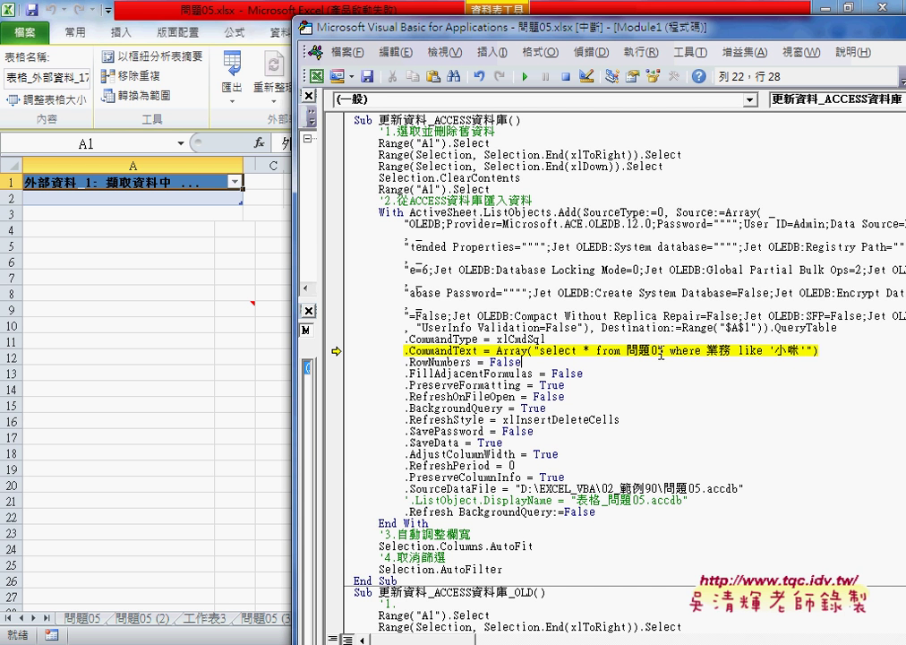
pyautogui.moveTo(667, 351); pyautogui.dragTo(806, 351)
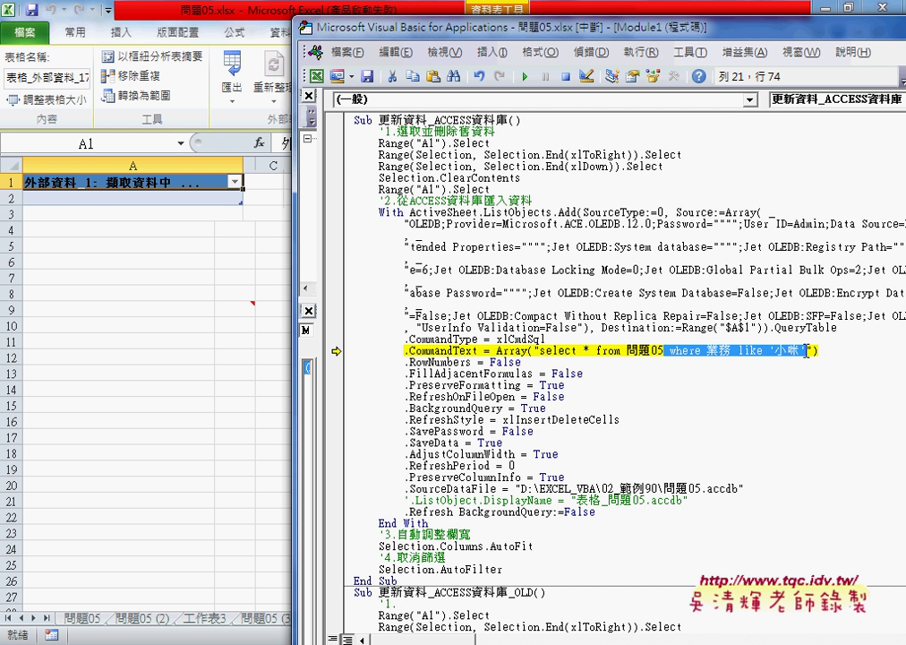
pyautogui.press('F8')
# Step: Step through the QueryTable settings, checking BackgroundQuery and the SourceDataFile path, then run .Refresh
pyautogui.press('F8')
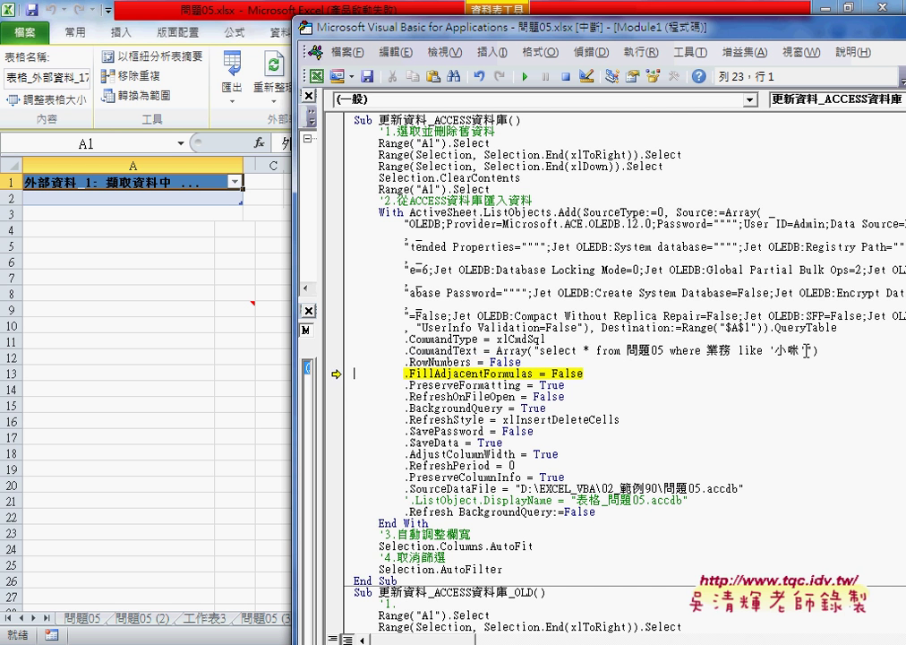
pyautogui.press('F8')
pyautogui.press('F8')
pyautogui.press('F8')
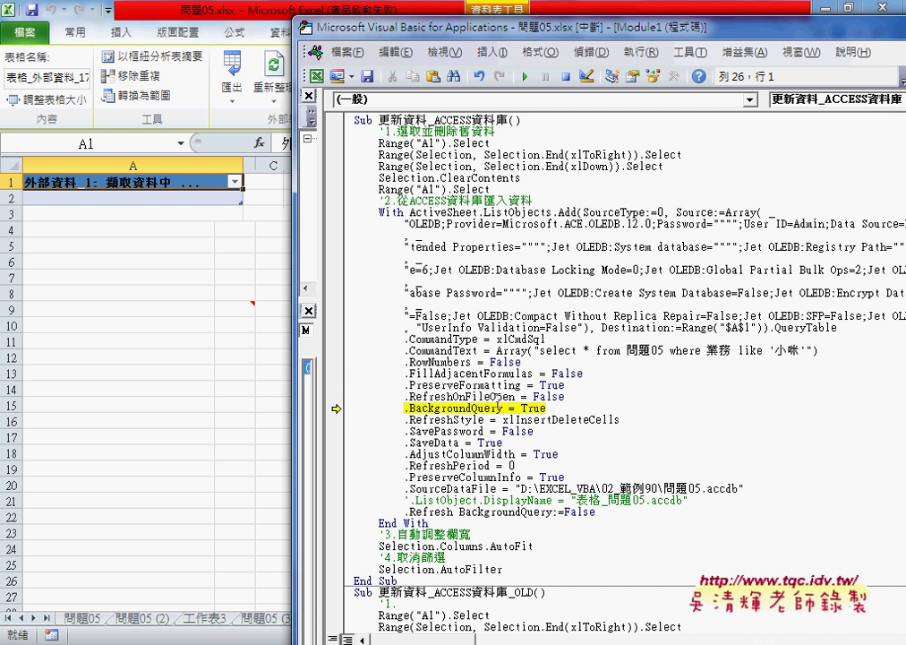
pyautogui.click(450, 410)
pyautogui.moveTo(543, 412)
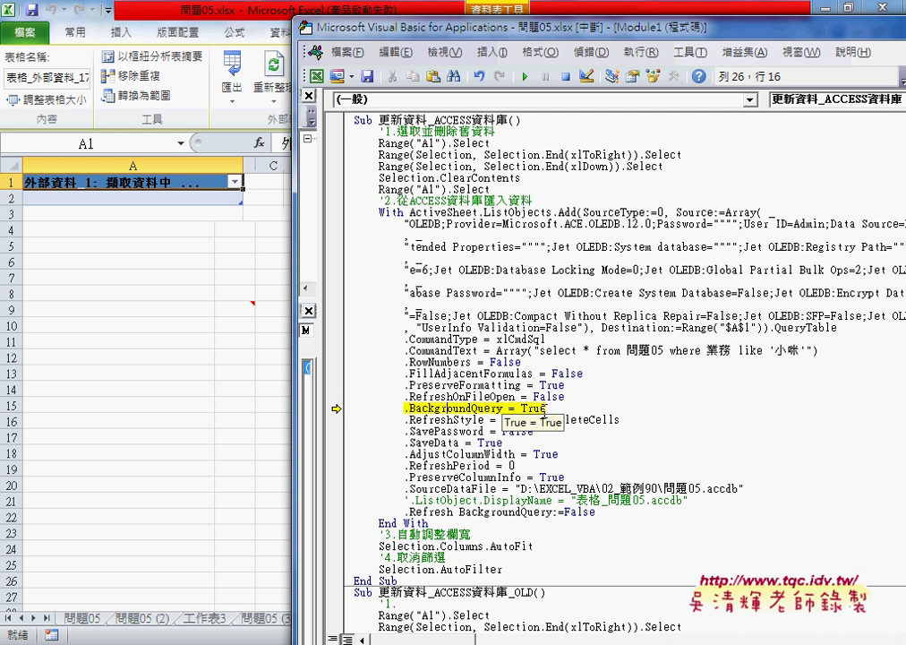
pyautogui.press('F8')
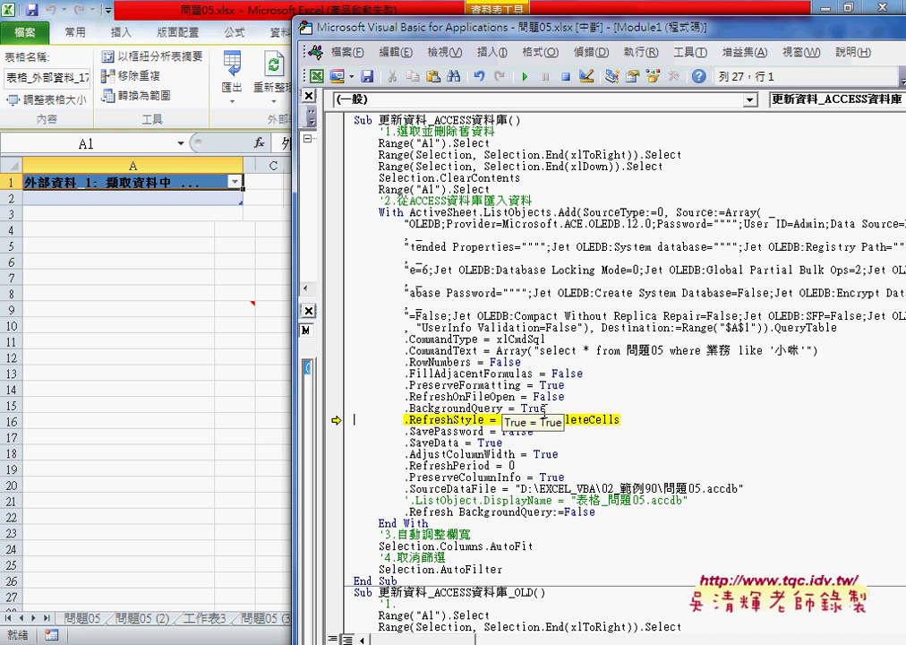
pyautogui.press('F8')
pyautogui.press('F8')
pyautogui.press('F8')
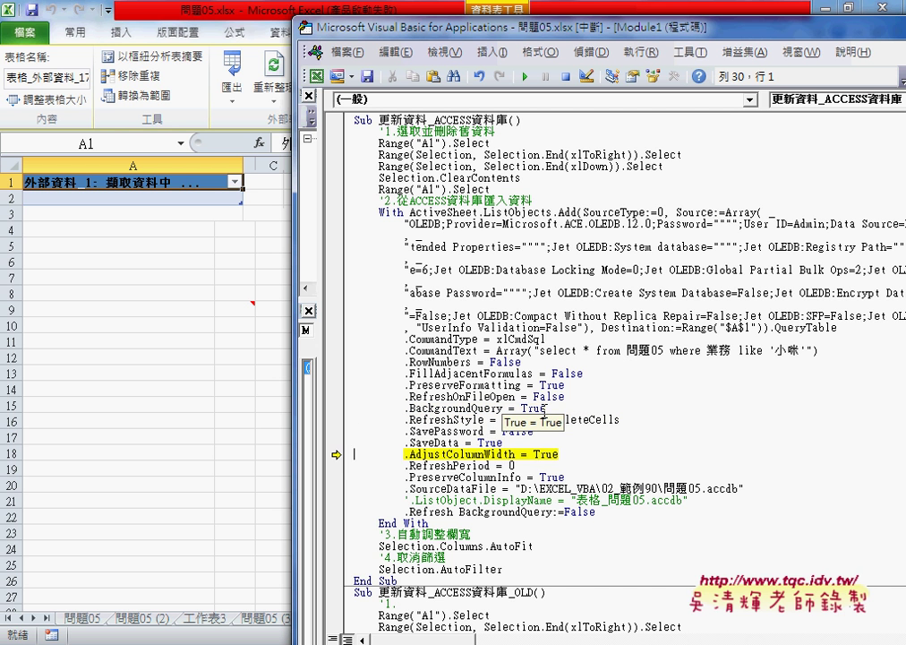
pyautogui.press('F8')
pyautogui.press('F8')
pyautogui.press('F8')
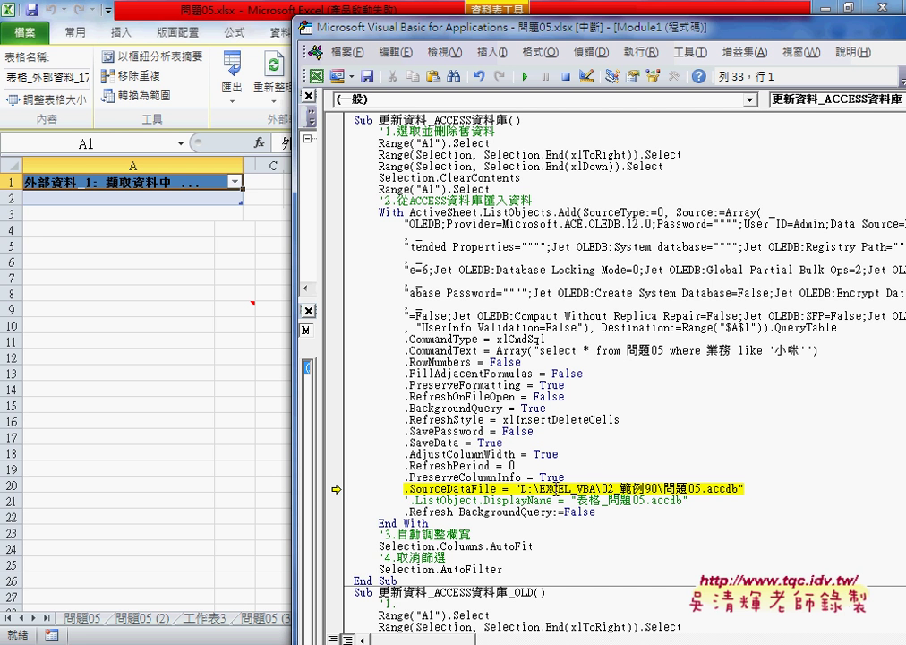
pyautogui.moveTo(524, 488); pyautogui.dragTo(739, 488)
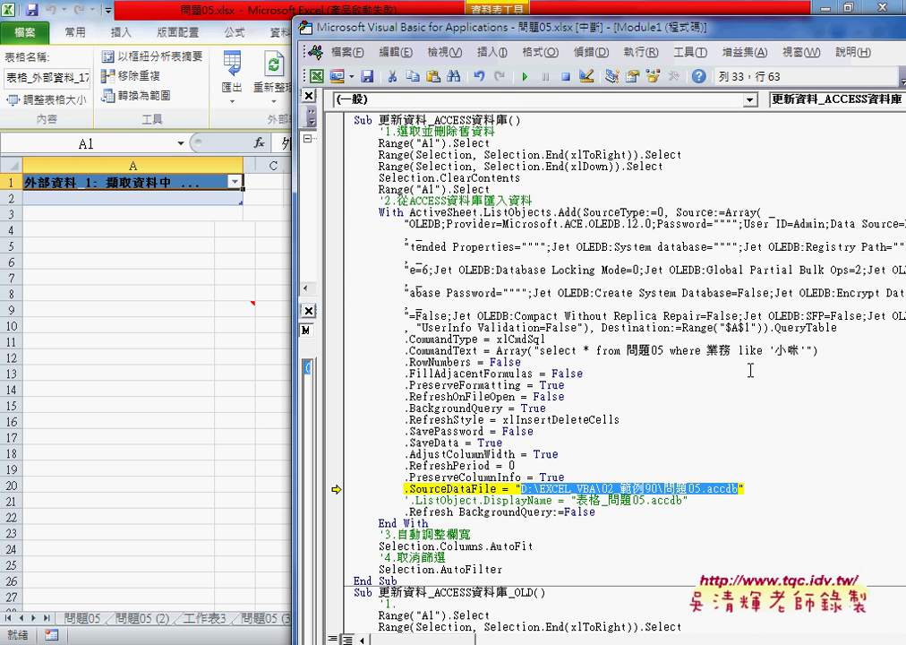
pyautogui.press('F8')
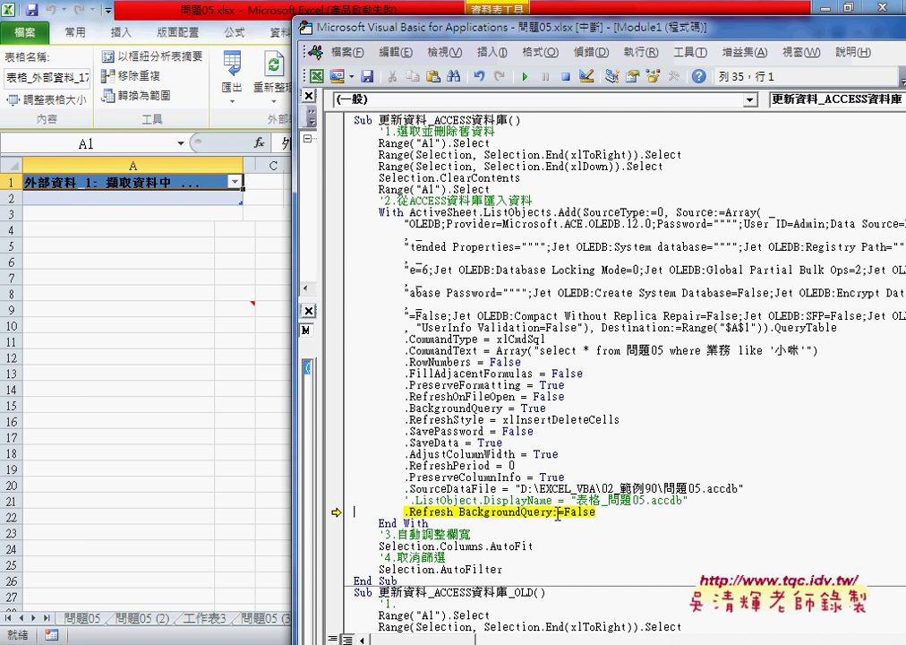
pyautogui.press('F8')
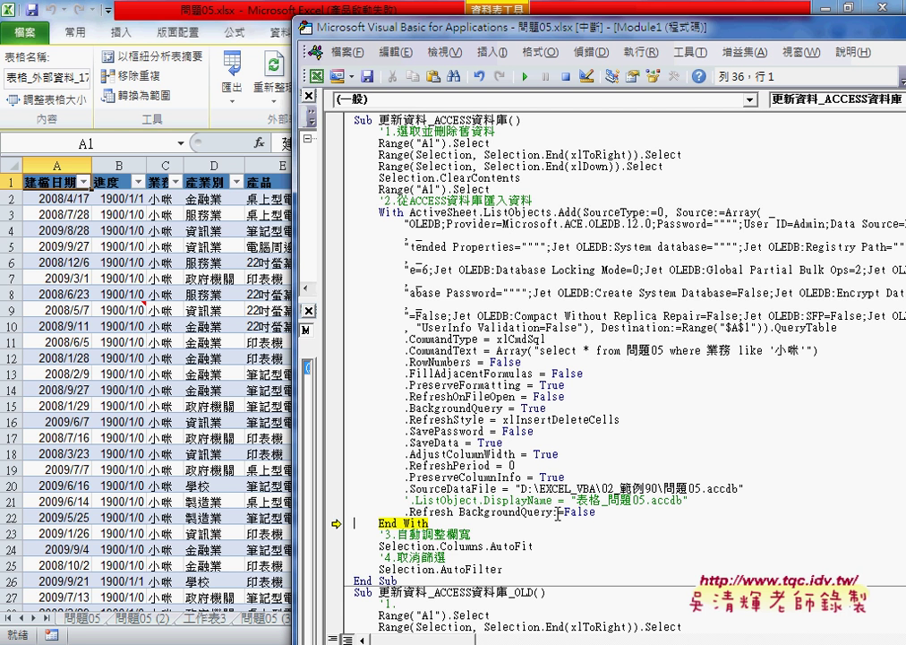
# Step: Step through the AutoFit, AutoFilter-off and End Sub lines to finish the macro
pyautogui.press('F8')
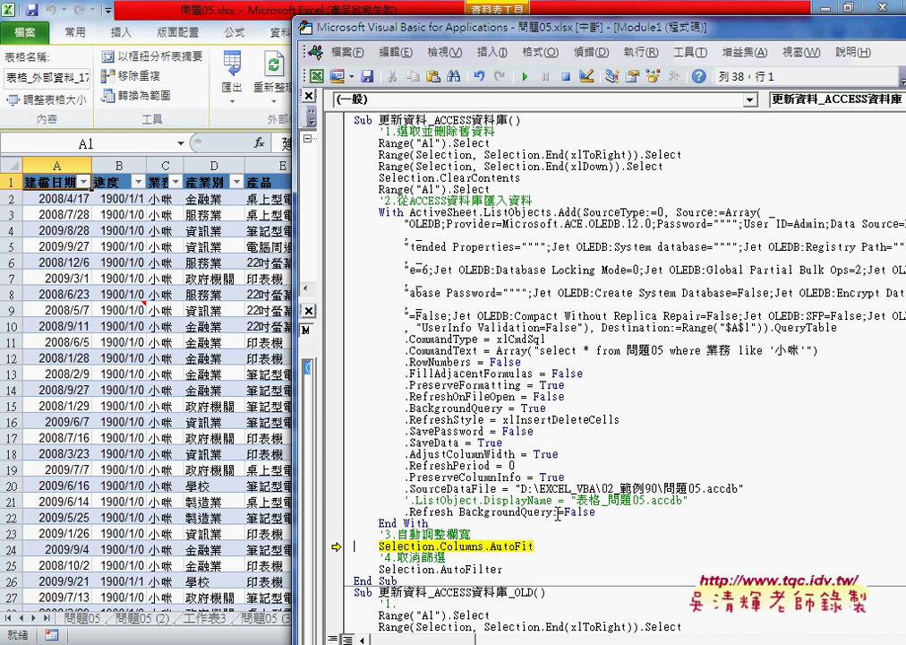
pyautogui.press('F8')
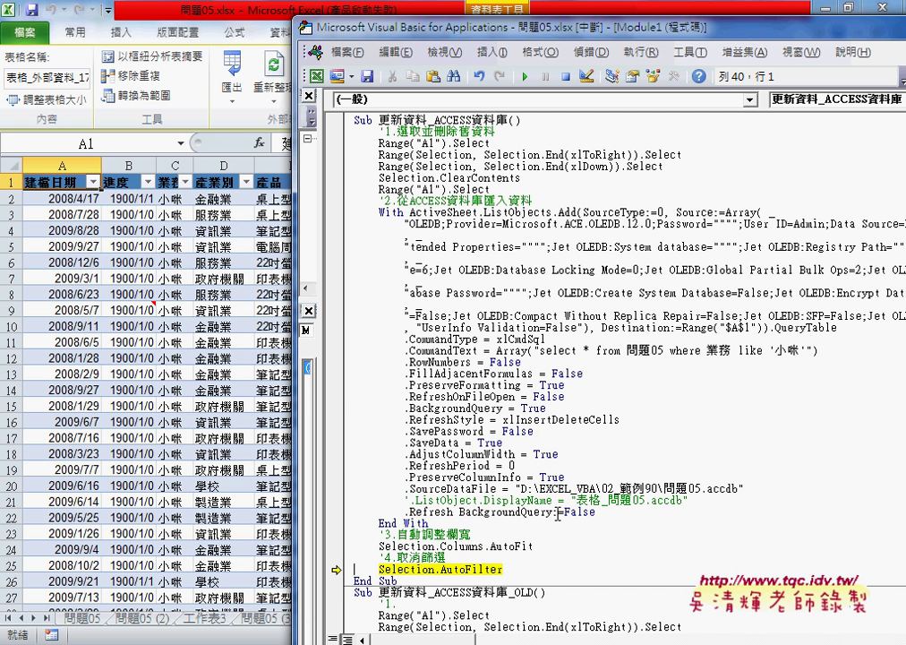
pyautogui.press('F8')
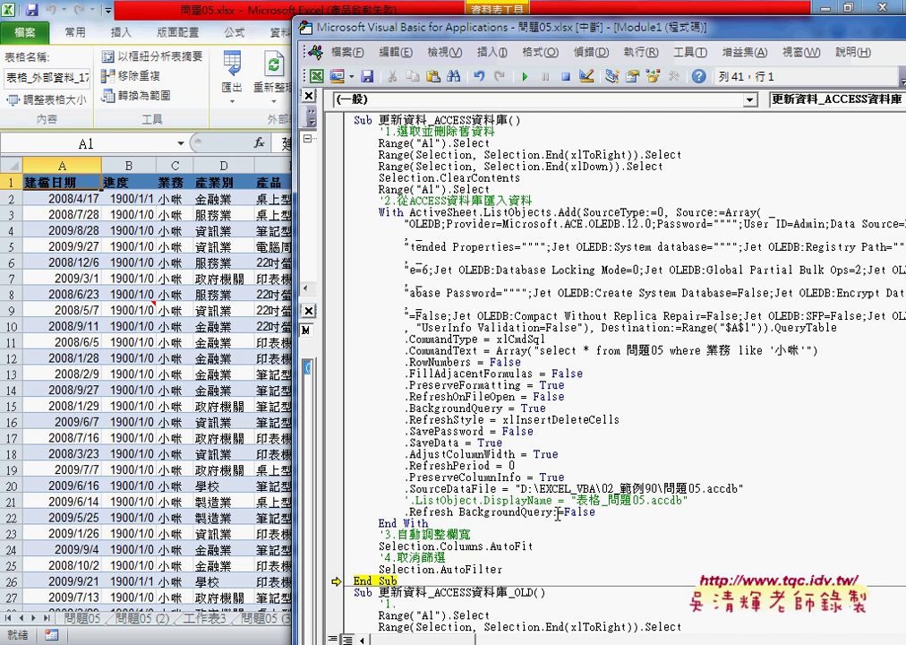
pyautogui.press('F8')
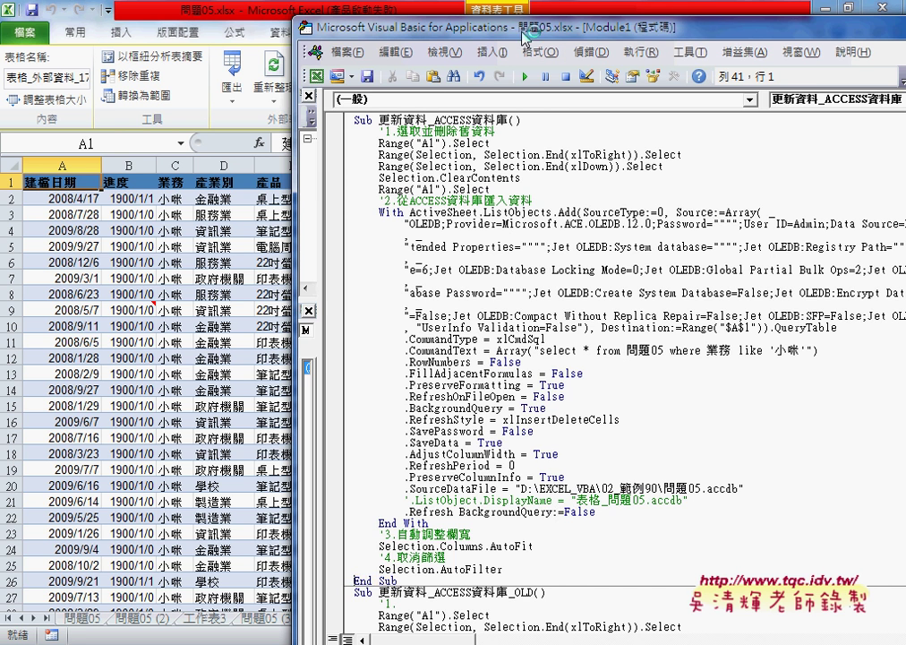
pyautogui.moveTo(437, 27)
pyautogui.mouseDown()
pyautogui.moveTo(626, 39)
pyautogui.moveTo(547, 39)
pyautogui.mouseUp()
# Step: Highlight the WHERE clause, then scroll the Excel rows to confirm every 業務 entry is the chosen salesperson
pyautogui.click(687, 350)
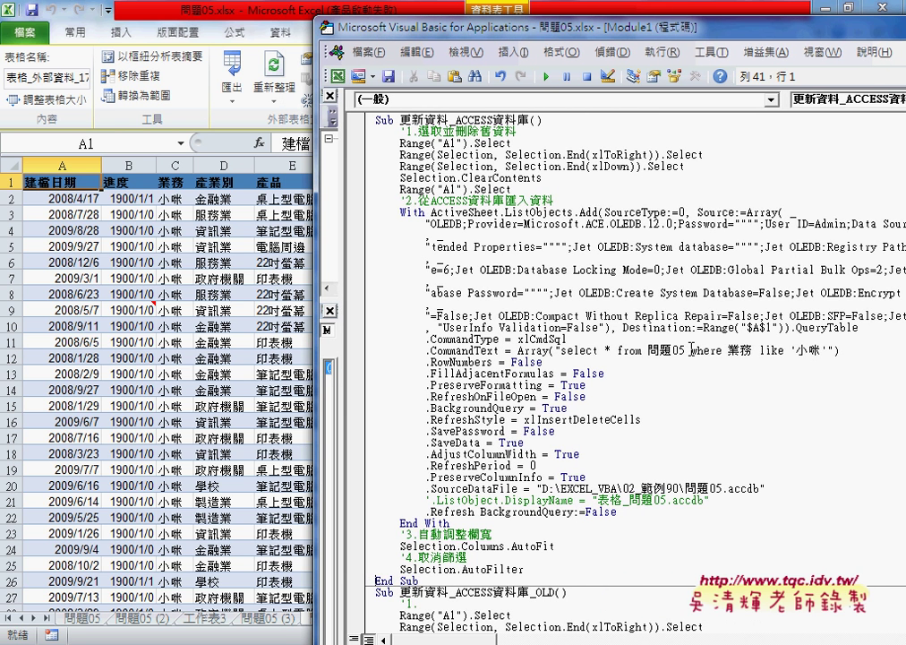
pyautogui.moveTo(687, 350); pyautogui.dragTo(829, 350)
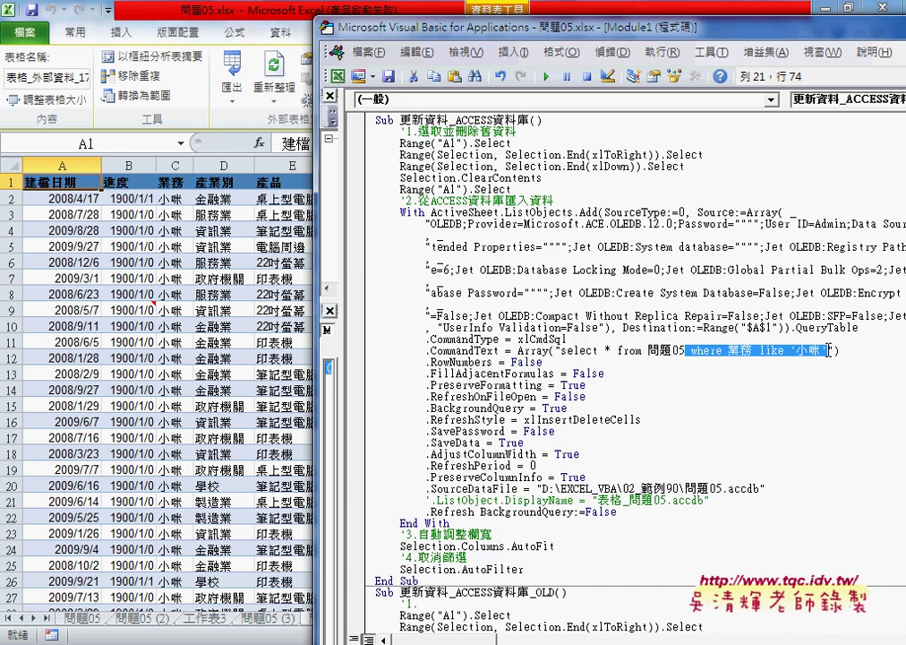
pyautogui.click(176, 230)
pyautogui.scroll(-6, 178, 300)
pyautogui.scroll(-6, 179, 300)
pyautogui.scroll(-6, 178, 303)
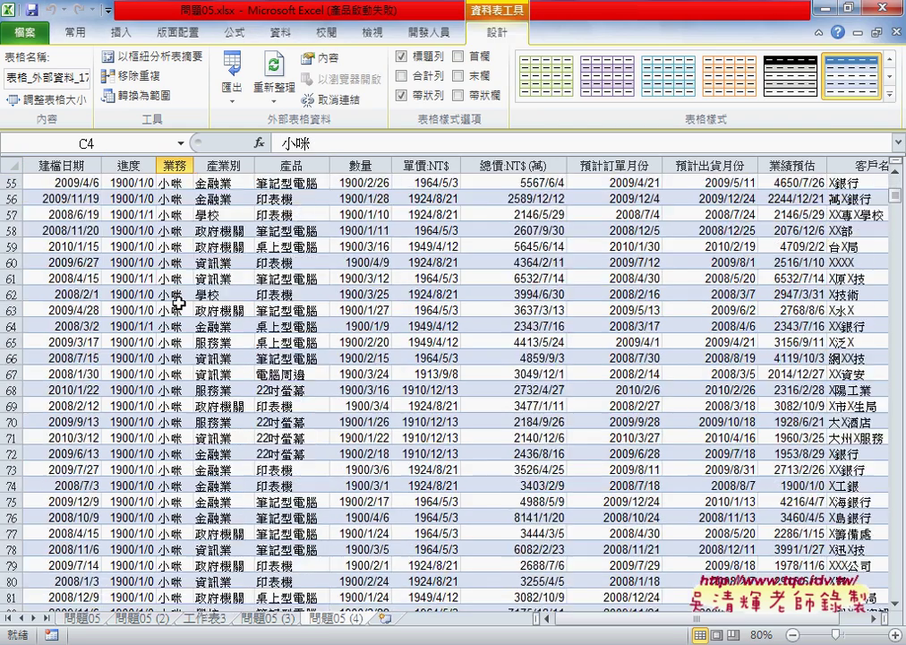
pyautogui.scroll(-3, 178, 302)
pyautogui.scroll(-10, 178, 304)
pyautogui.scroll(-4, 178, 309)
pyautogui.scroll(-6, 178, 317)
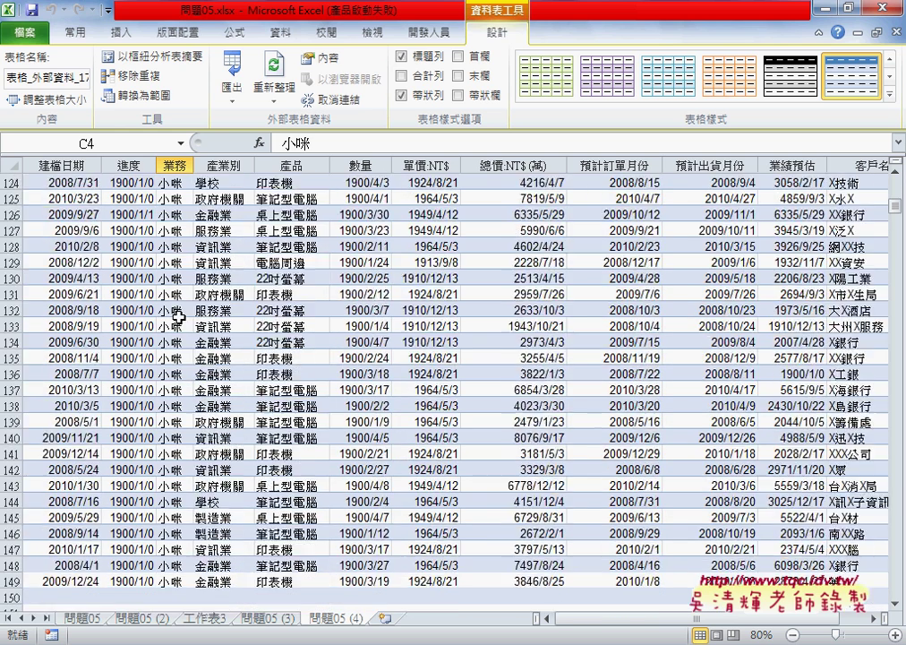
pyautogui.scroll(-8, 178, 317)
pyautogui.scroll(-9, 183, 349)
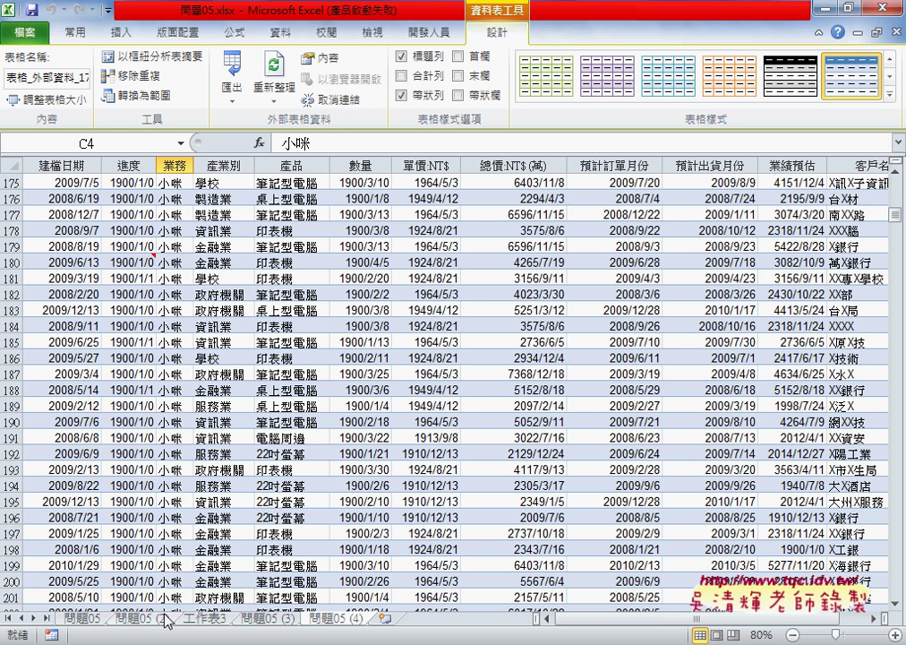
pyautogui.hotkey('alt', 'F11')
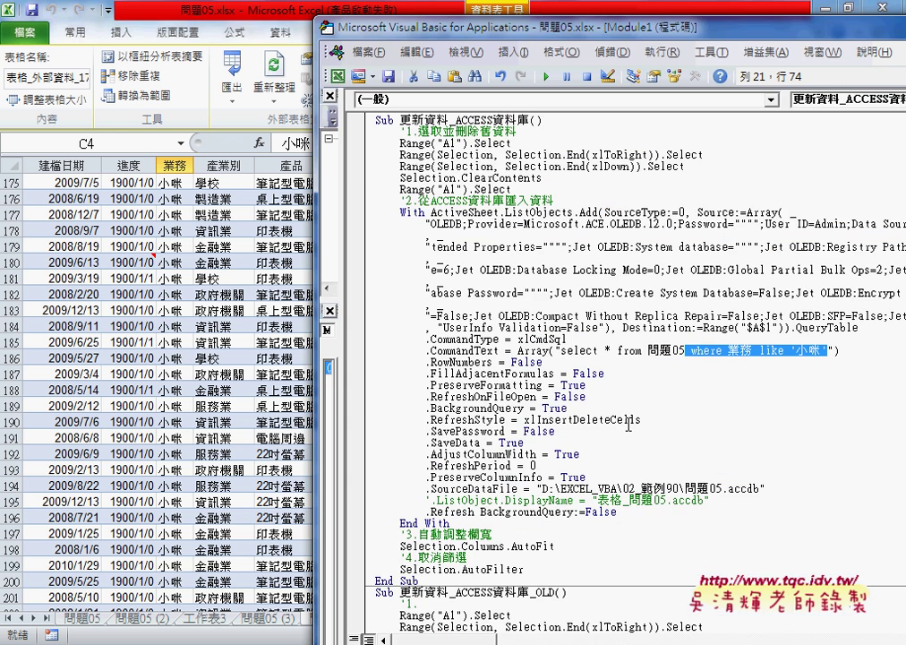
# Step: Select 業務 and the salesperson value in the CommandText line, and widen the code window across the screen
pyautogui.click(743, 351)
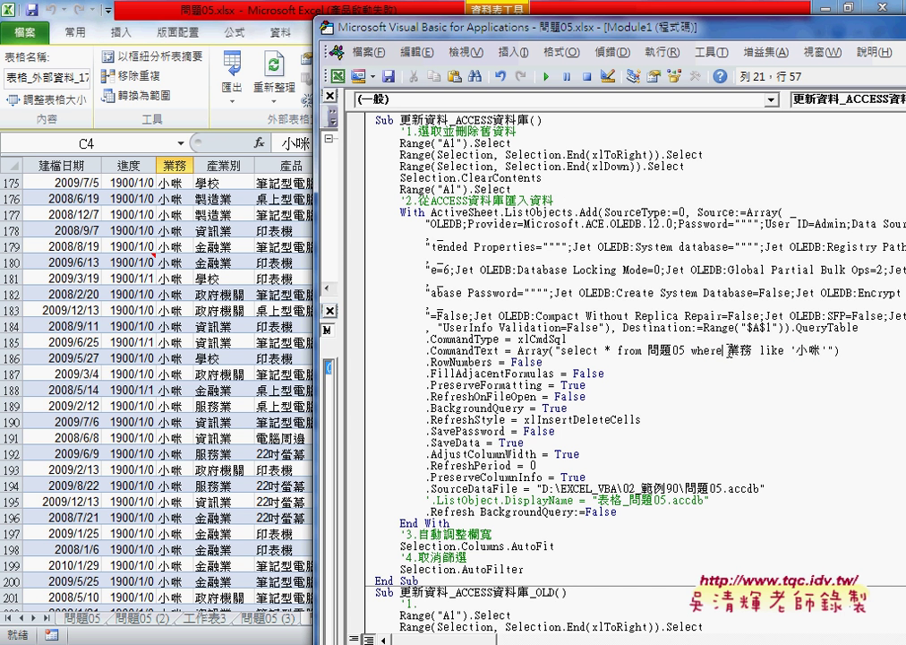
pyautogui.doubleClick(750, 351)
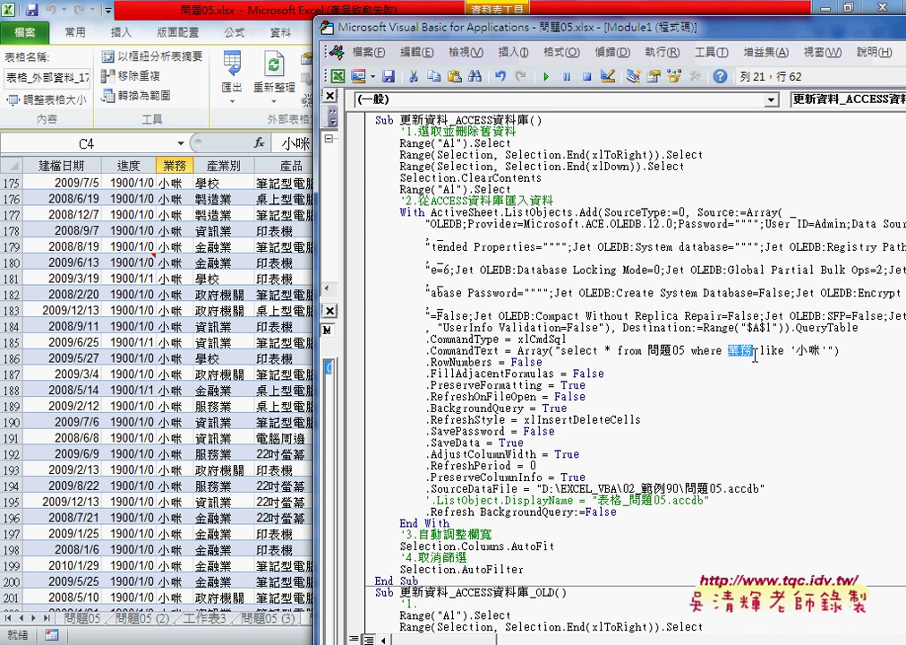
pyautogui.doubleClick(811, 351)
pyautogui.moveTo(477, 21); pyautogui.dragTo(294, 30)
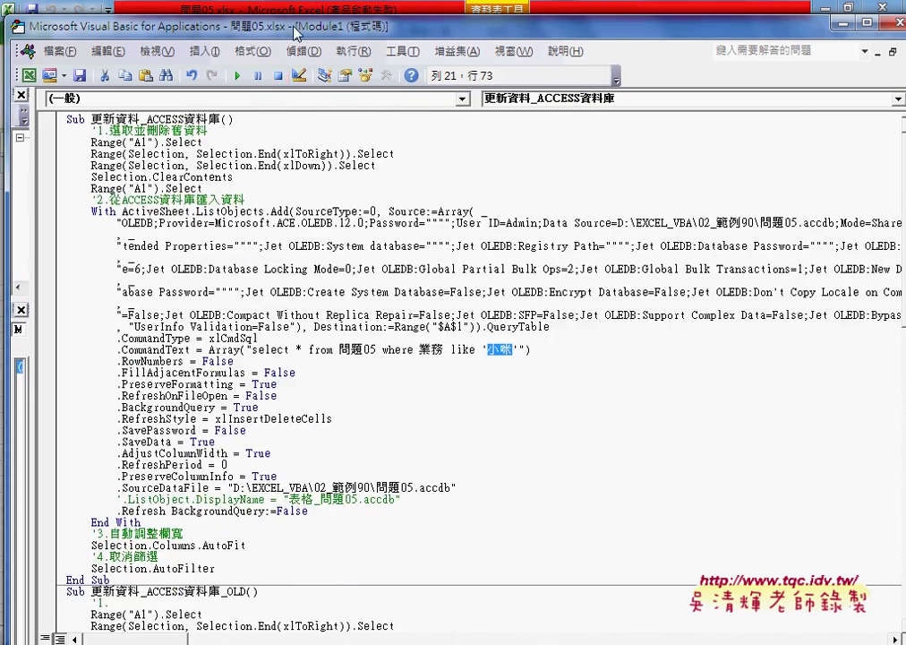
pyautogui.scroll(-10, 280, 345)
pyautogui.scroll(-1, 280, 346)
pyautogui.scroll(5, 279, 346)
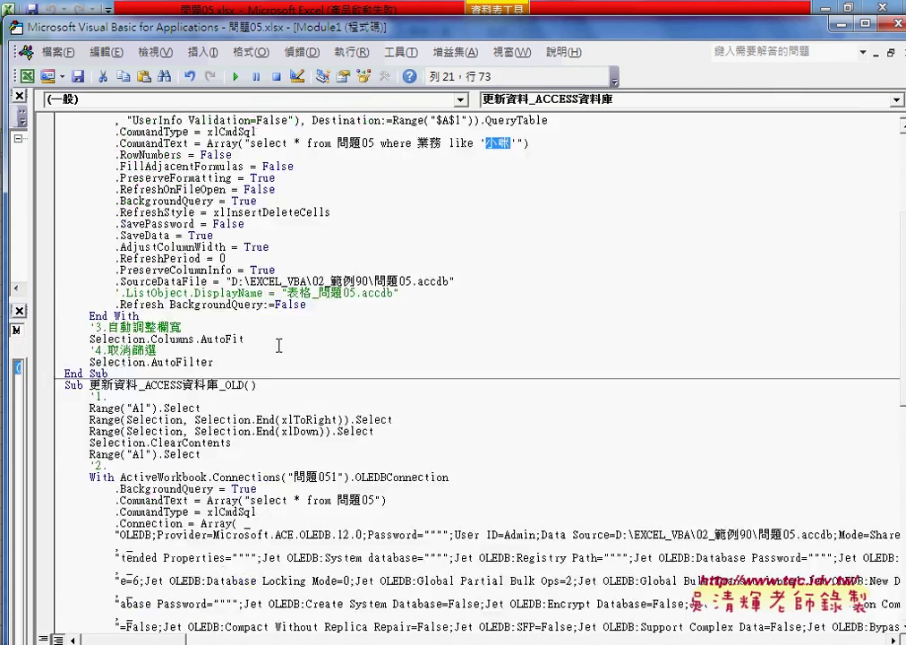
pyautogui.scroll(5, 279, 346)
pyautogui.scroll(1, 243, 344)
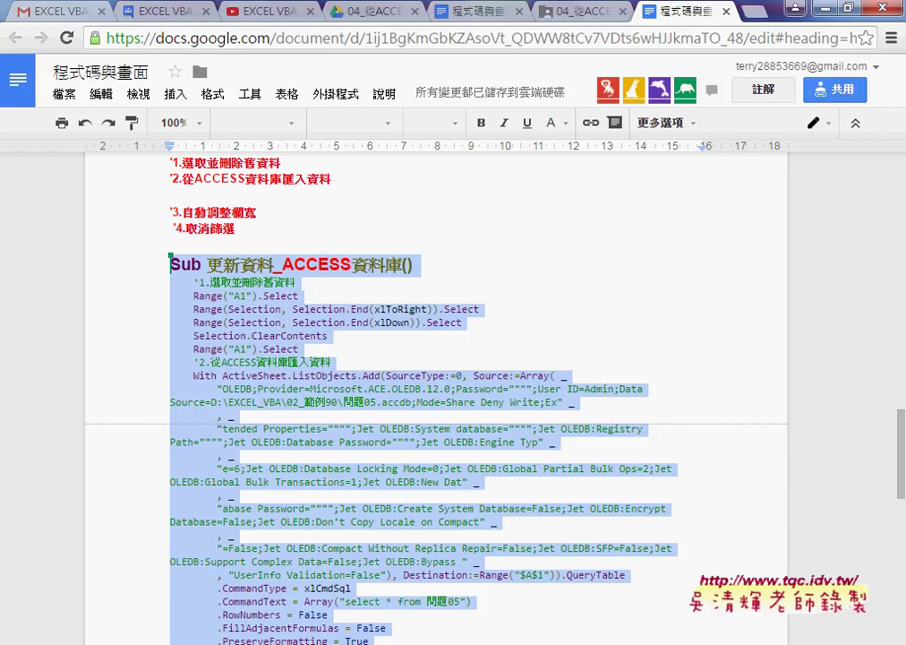
# Step: Select the unfiltered select * from 問題05 query string in the Google Docs code listing
pyautogui.scroll(-3, 300, 517)
pyautogui.scroll(-3, 300, 517)
pyautogui.scroll(3, 299, 517)
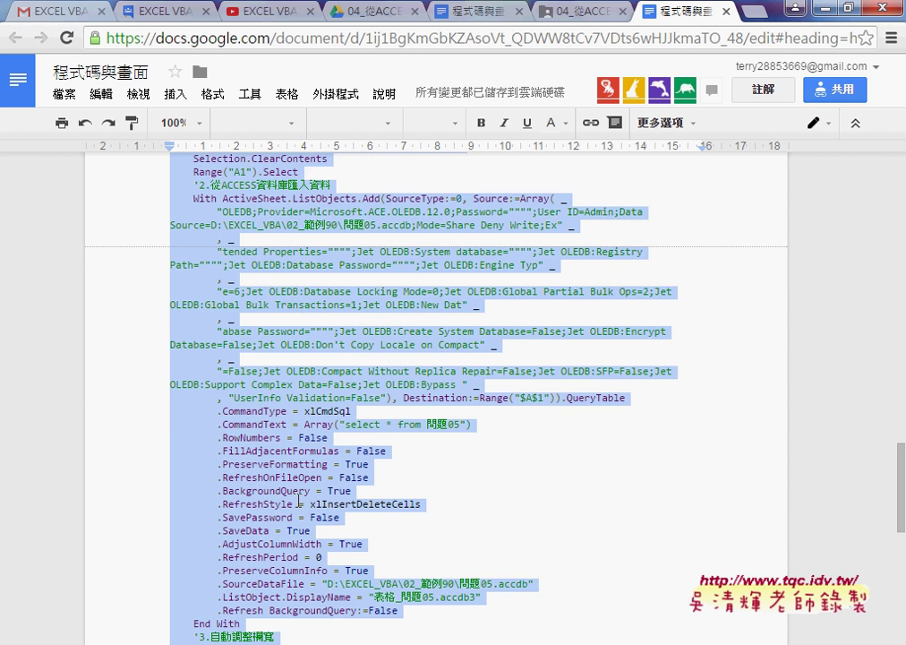
pyautogui.click(391, 393)
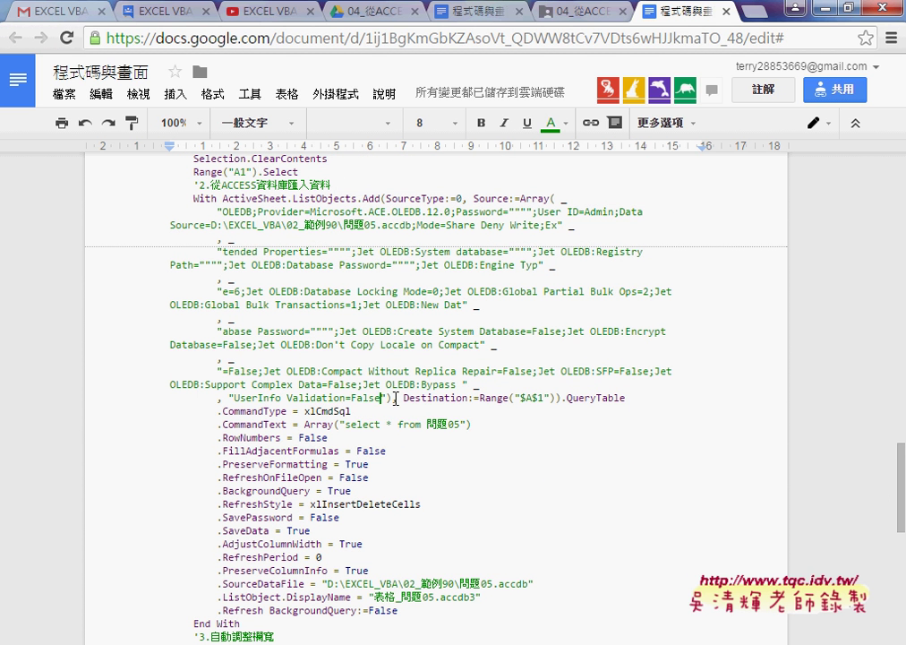
pyautogui.moveTo(468, 424); pyautogui.dragTo(337, 424)
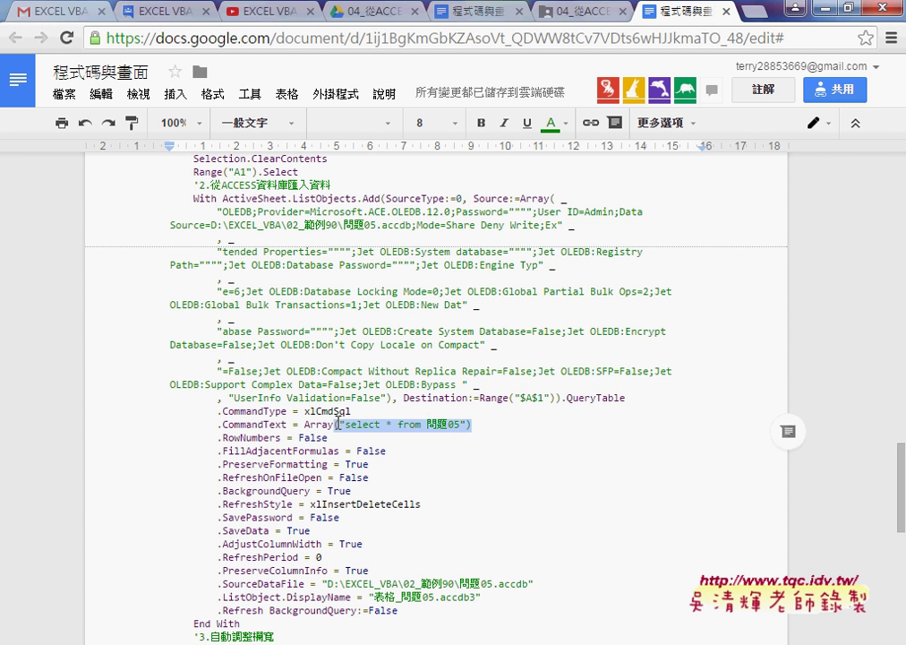